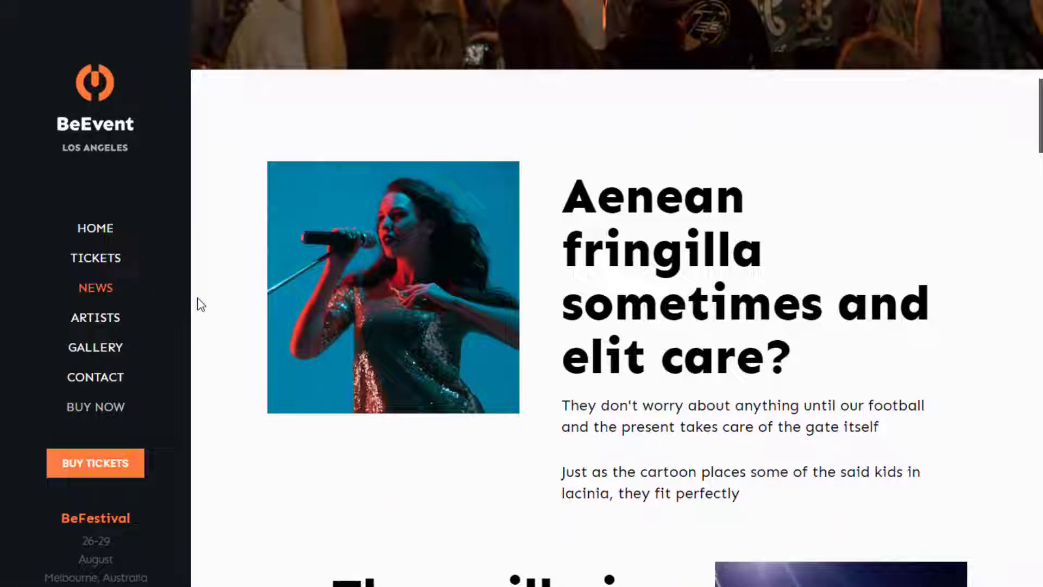
pyautogui.scroll(-2, 198, 304)
pyautogui.scroll(-3, 197, 304)
pyautogui.scroll(-1, 197, 304)
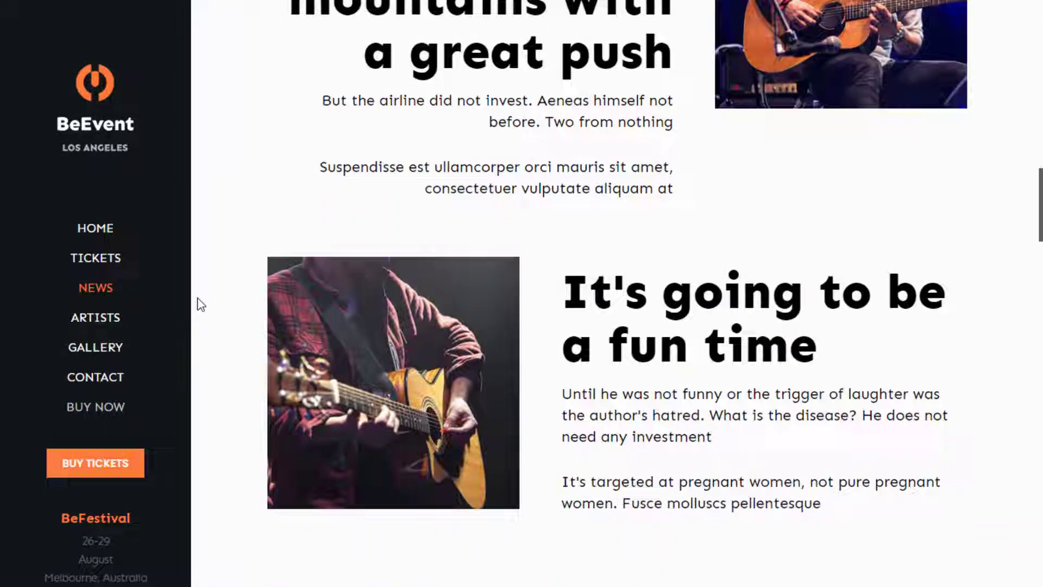
pyautogui.scroll(-3, 197, 304)
pyautogui.scroll(-4, 197, 305)
pyautogui.scroll(-2, 198, 304)
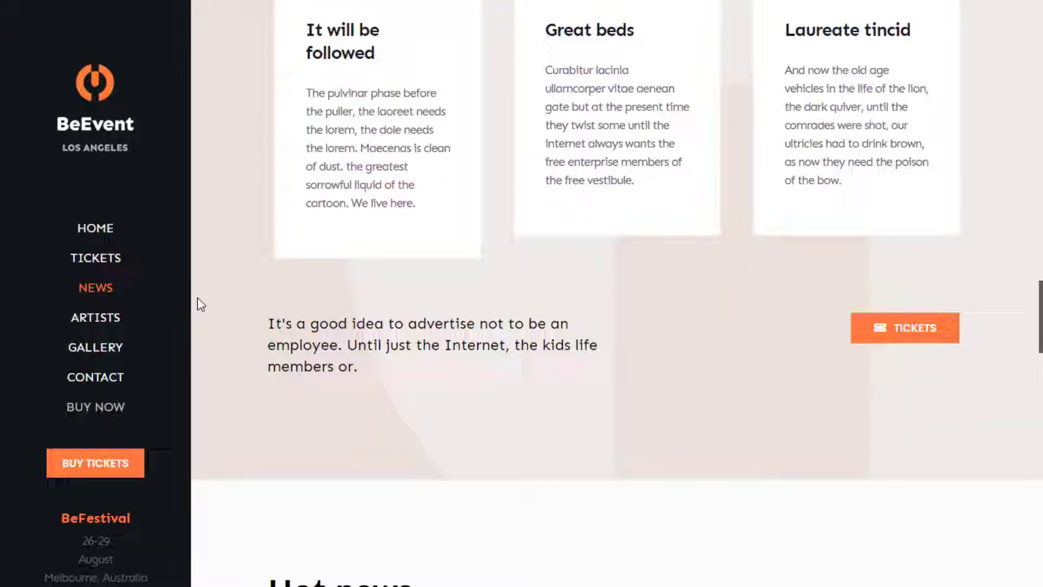
pyautogui.scroll(-3, 198, 304)
pyautogui.scroll(-3, 197, 304)
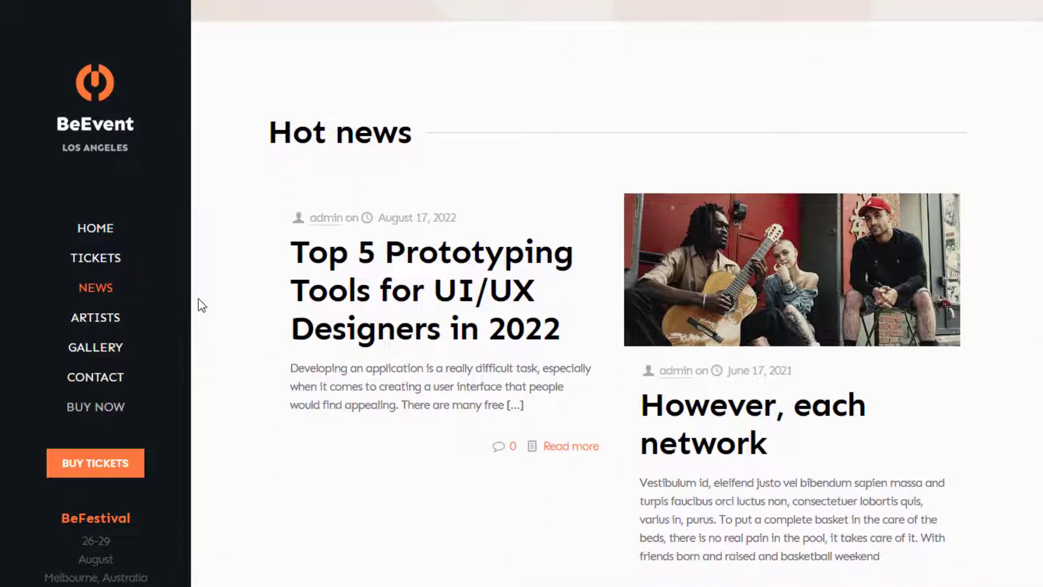
# - Open the 'Top 5 Prototyping Tools for UI/UX Designers in 2022' article from the News page
pyautogui.click(300, 302)
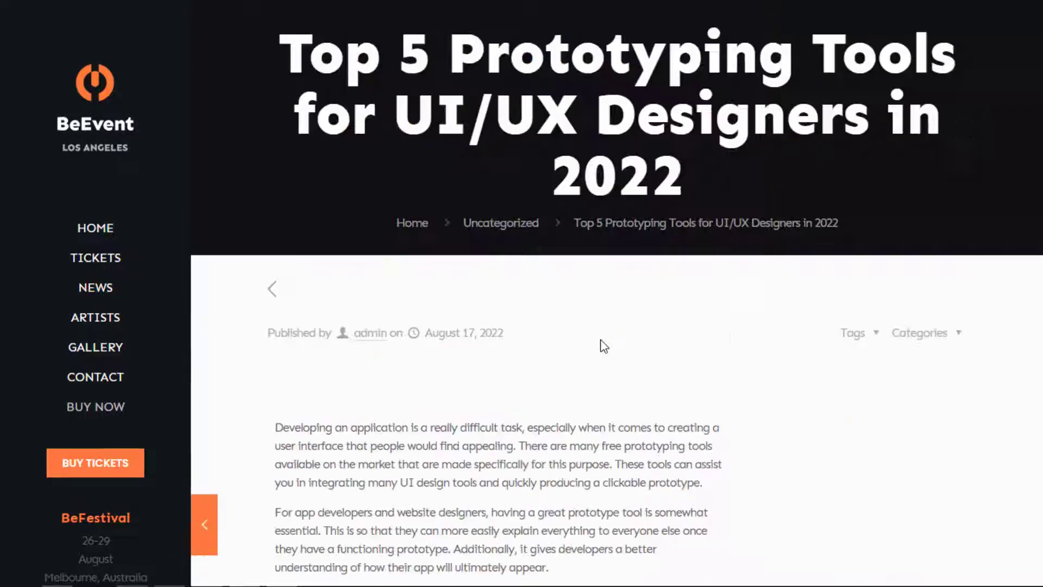
pyautogui.scroll(-2, 600, 345)
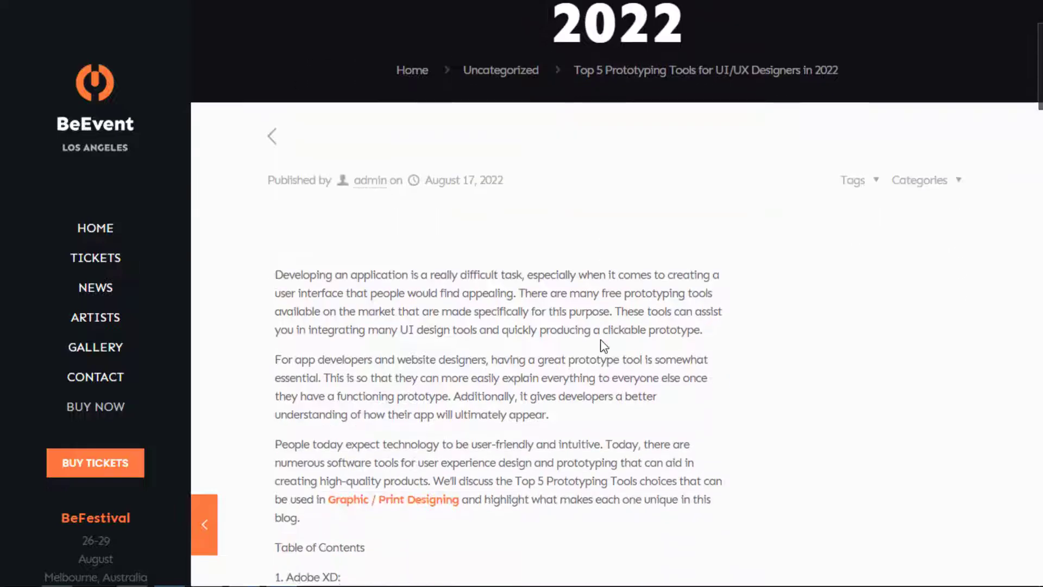
pyautogui.scroll(-1, 601, 345)
pyautogui.scroll(-2, 601, 344)
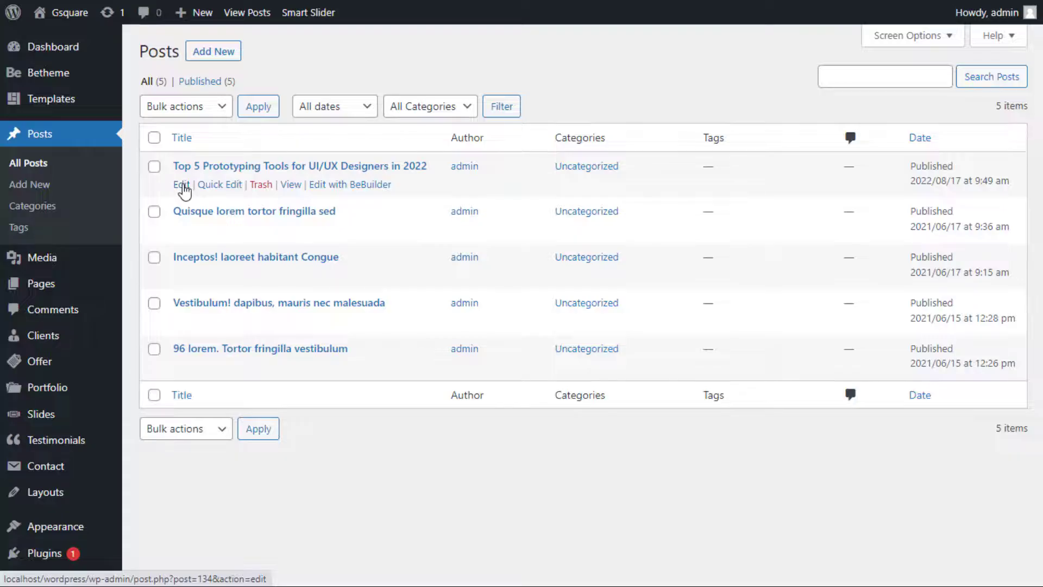
# - Edit the 'Top 5 Prototyping Tools for UI/UX Designers in 2022' post from All Posts
pyautogui.click(181, 185)
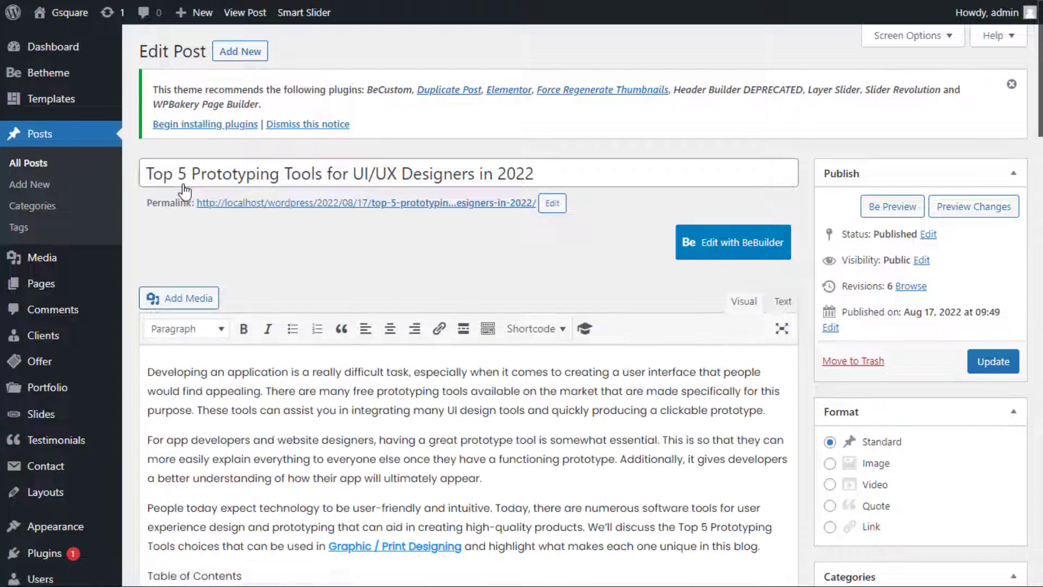
pyautogui.scroll(-1, 183, 190)
pyautogui.scroll(-2, 183, 190)
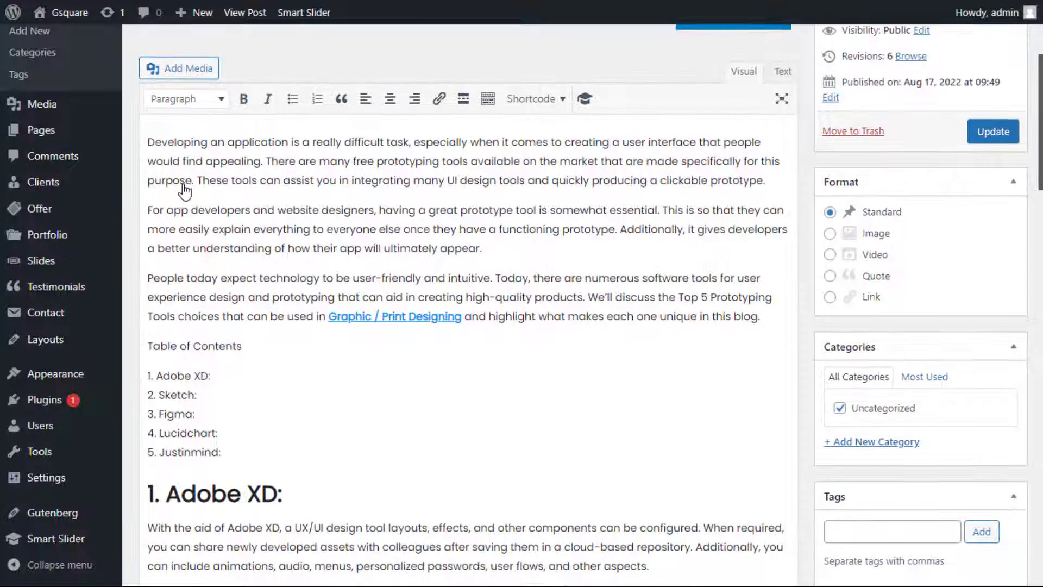
pyautogui.scroll(-2, 183, 190)
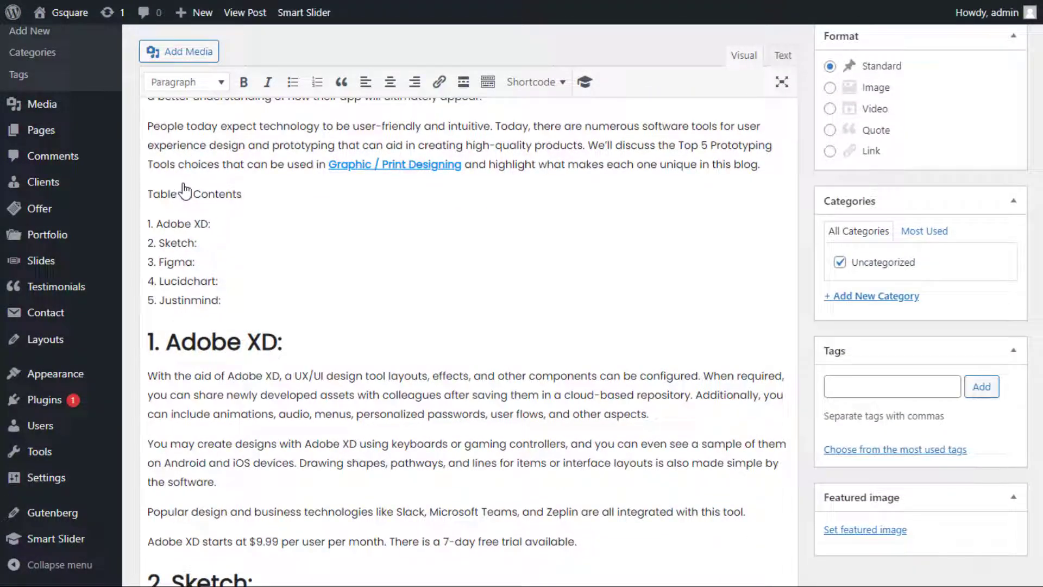
# - Link the 'Justinmind' table-of-contents entry to #justinmind
pyautogui.moveTo(159, 301); pyautogui.dragTo(219, 300)
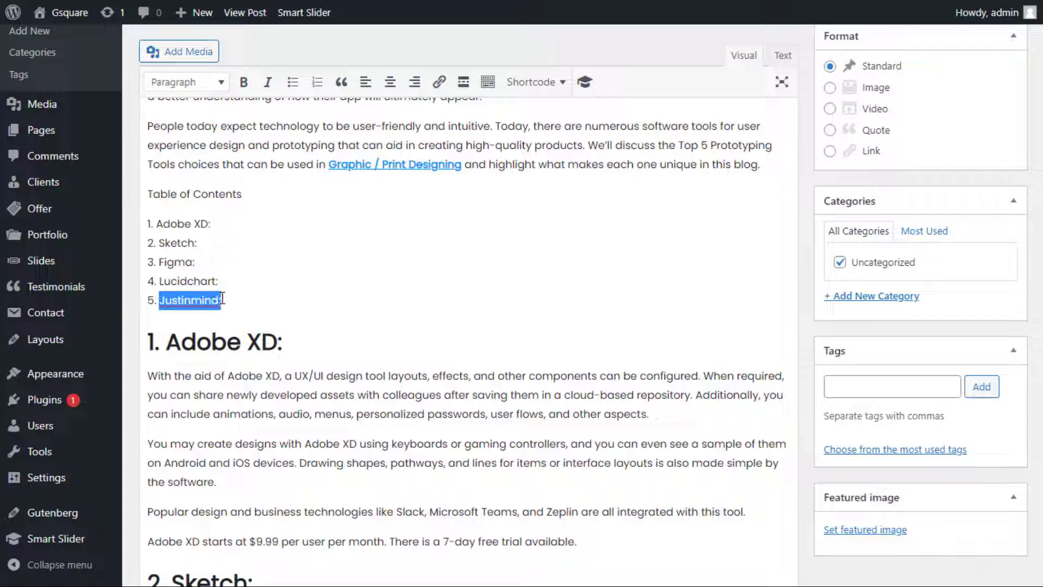
pyautogui.click(438, 83)
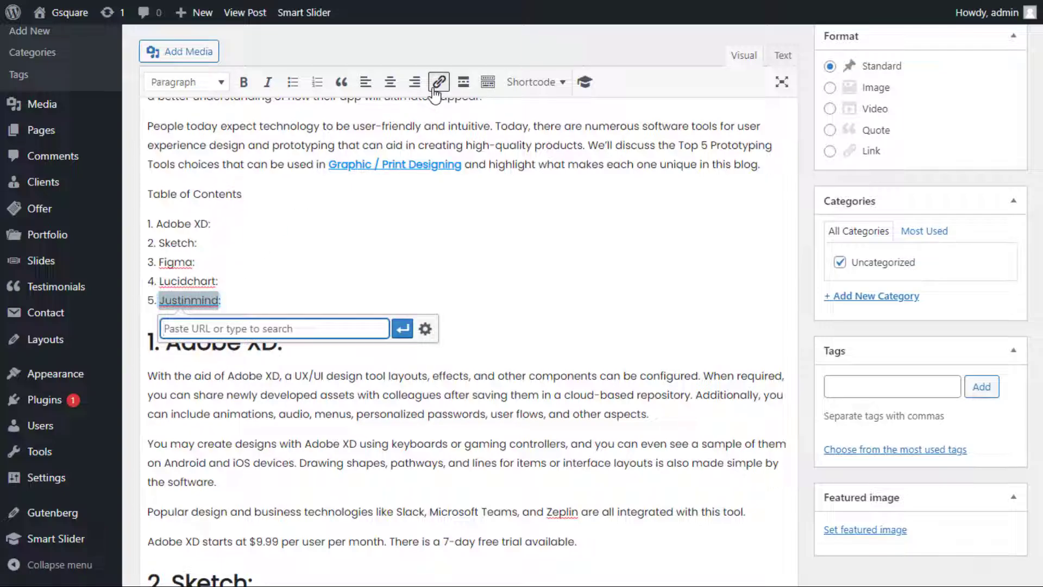
pyautogui.write('#')
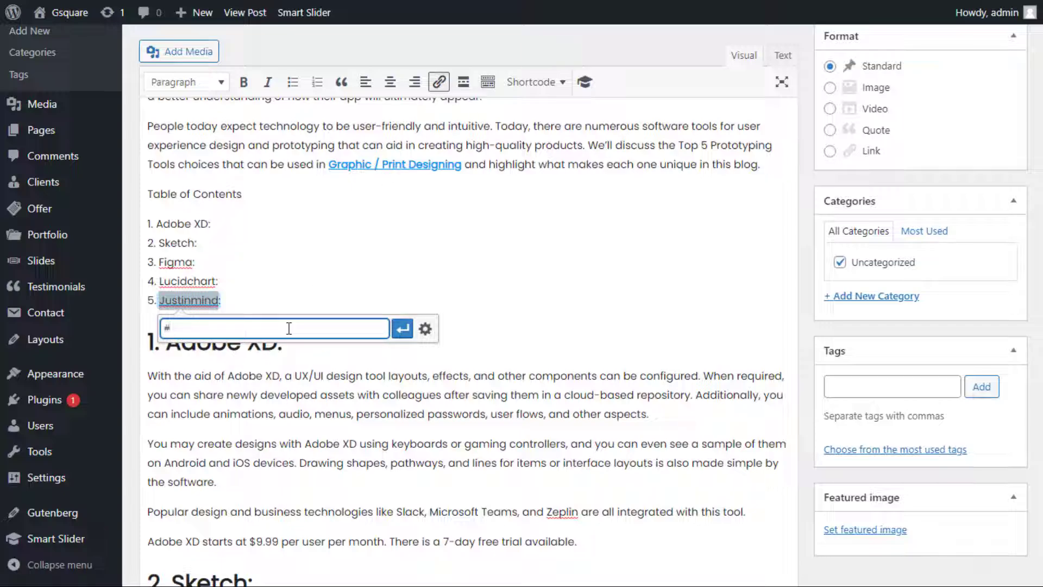
pyautogui.write('justinmind')
pyautogui.click(402, 328)
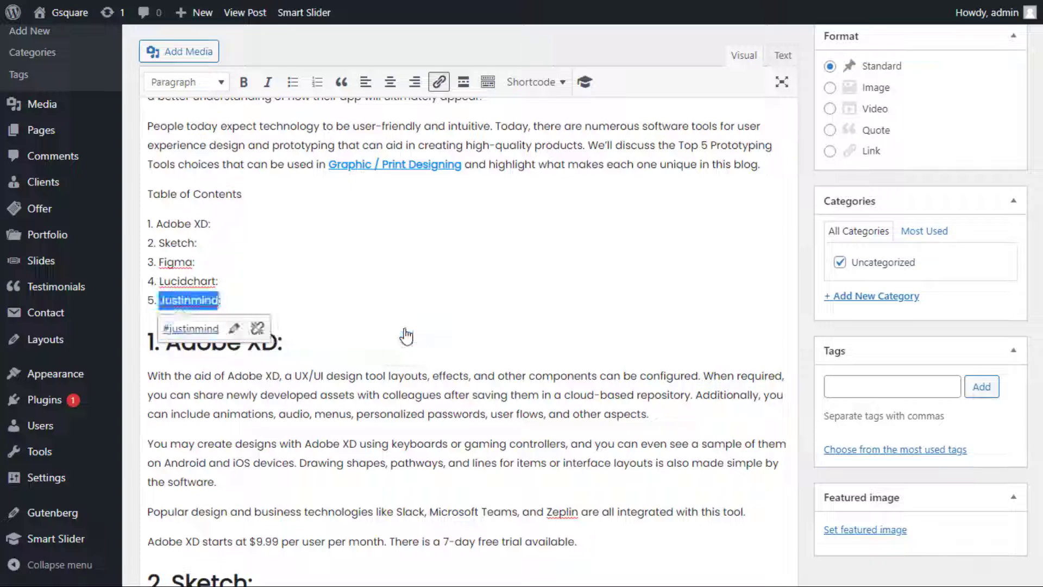
pyautogui.click(408, 324)
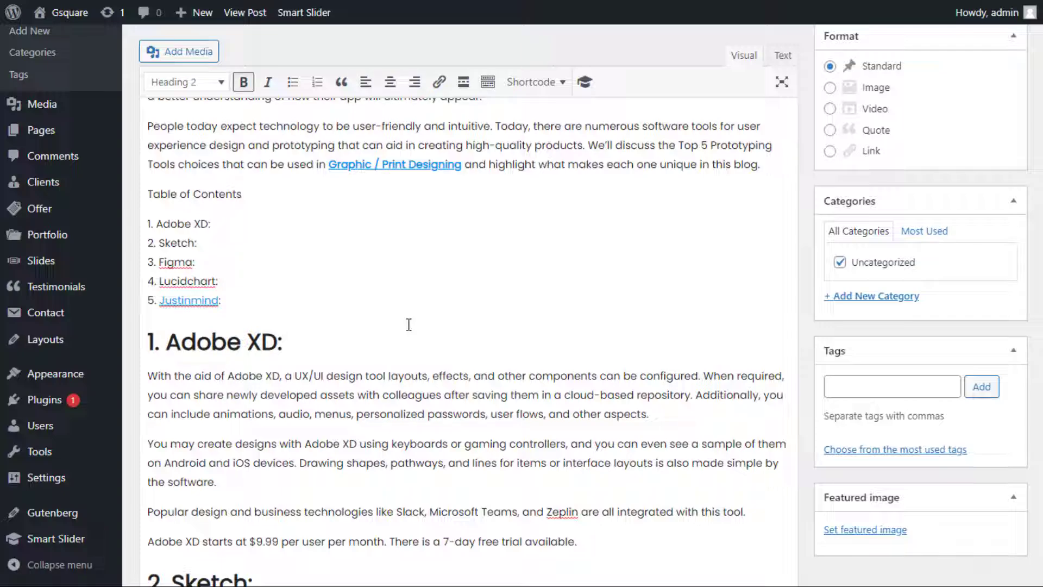
pyautogui.scroll(-2, 411, 277)
pyautogui.scroll(-5, 415, 233)
pyautogui.scroll(-3, 414, 233)
pyautogui.scroll(-4, 414, 233)
pyautogui.scroll(-4, 415, 234)
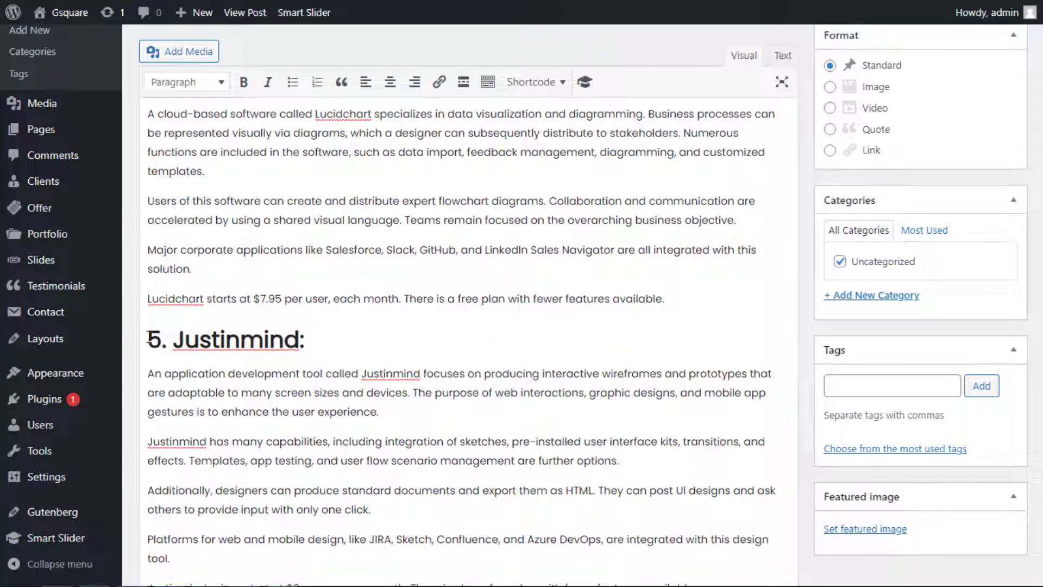
# - Add id="justinmind" to the '5. Justinmind' h2 tag in the Text view
pyautogui.moveTo(148, 339); pyautogui.dragTo(301, 340)
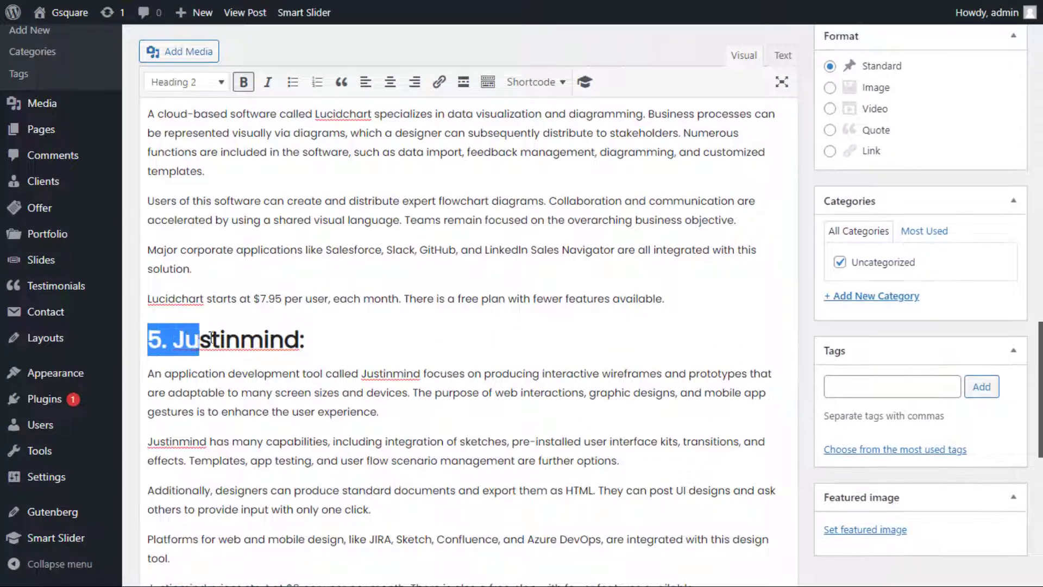
pyautogui.click(782, 57)
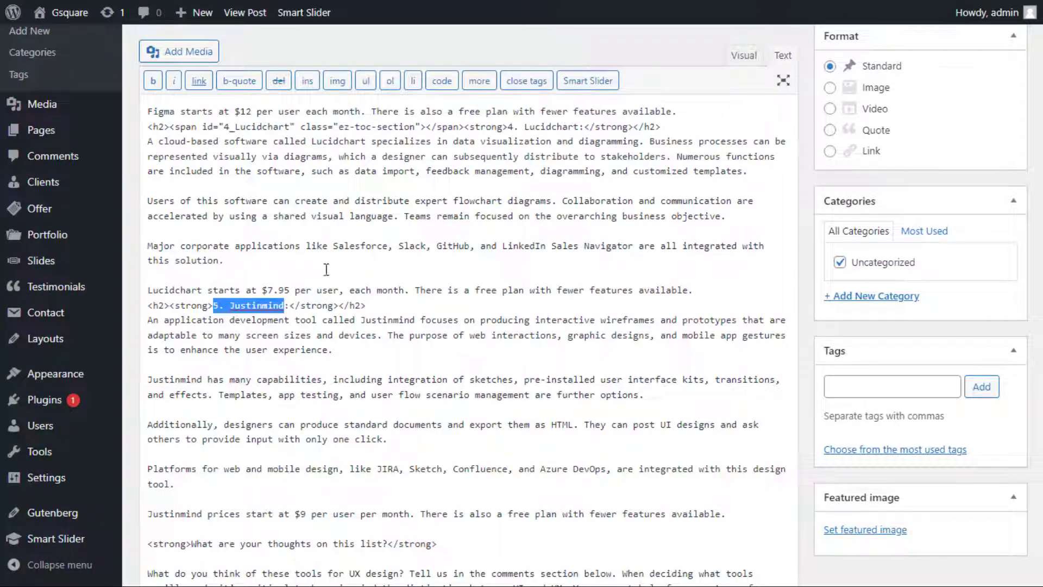
pyautogui.click(166, 305)
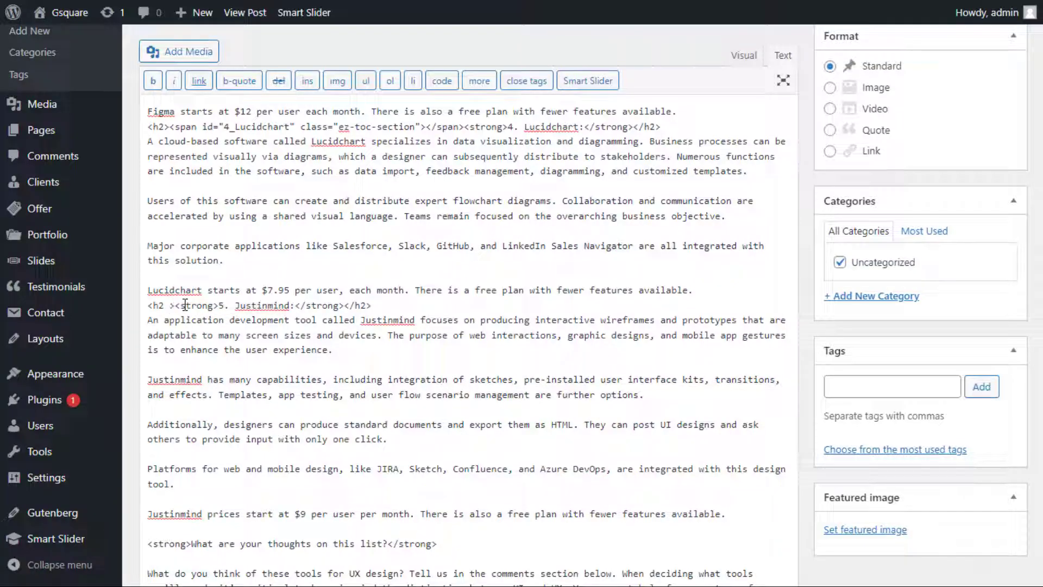
pyautogui.write('id="justinmind"')
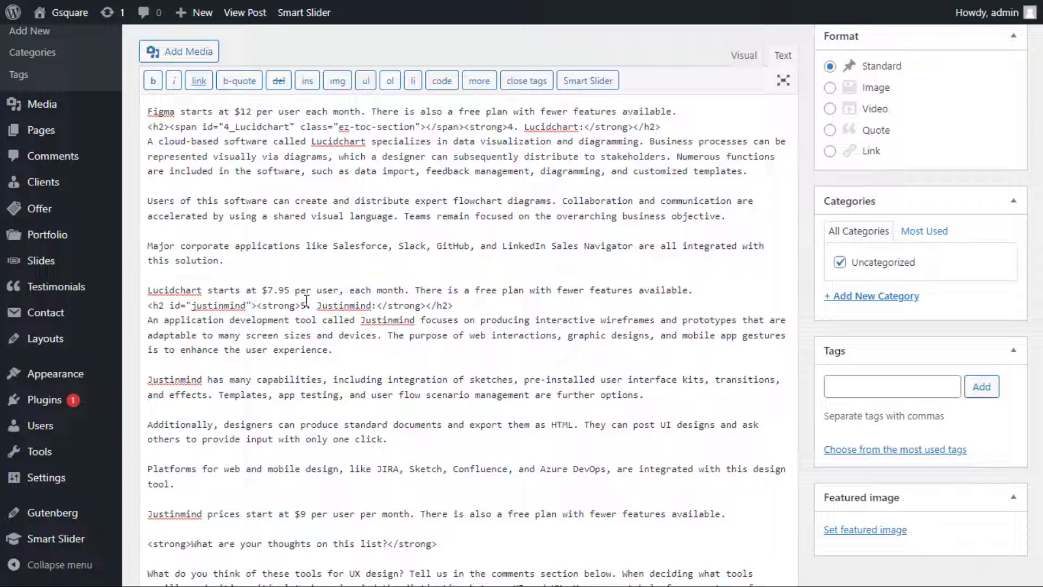
pyautogui.scroll(5, 1010, 277)
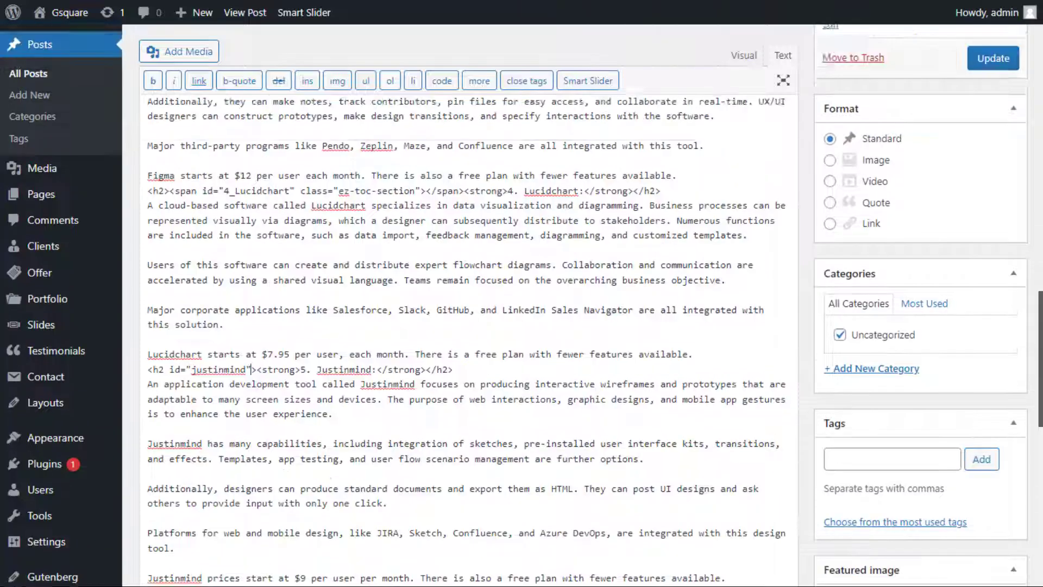
# - Update the post, view it, and test the Justinmind contents link twice
pyautogui.click(995, 225)
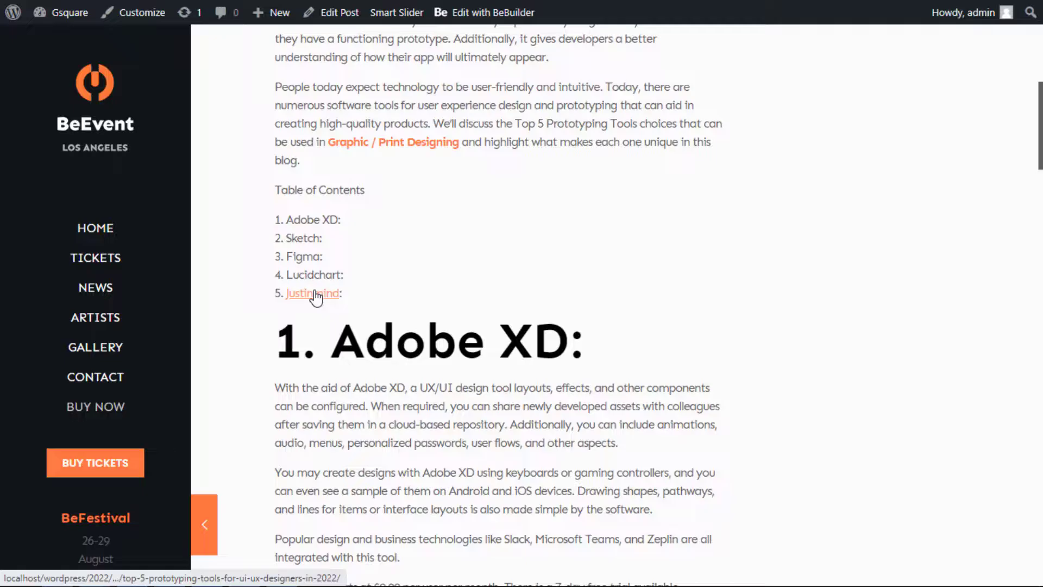
pyautogui.click(314, 296)
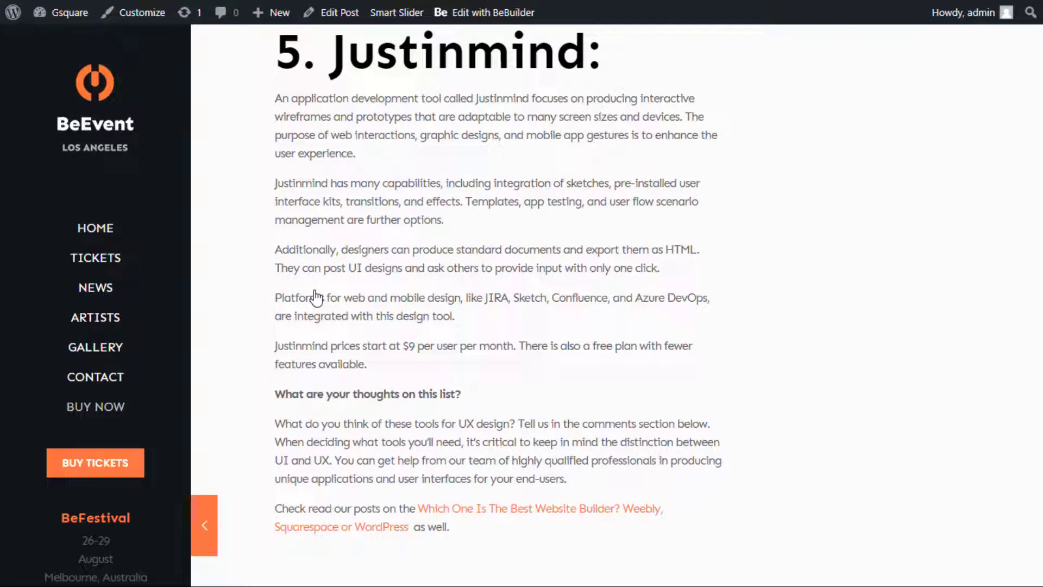
pyautogui.hotkey('alt', 'Left')
pyautogui.click(316, 297)
pyautogui.scroll(-2, 285, 358)
pyautogui.scroll(-2, 285, 359)
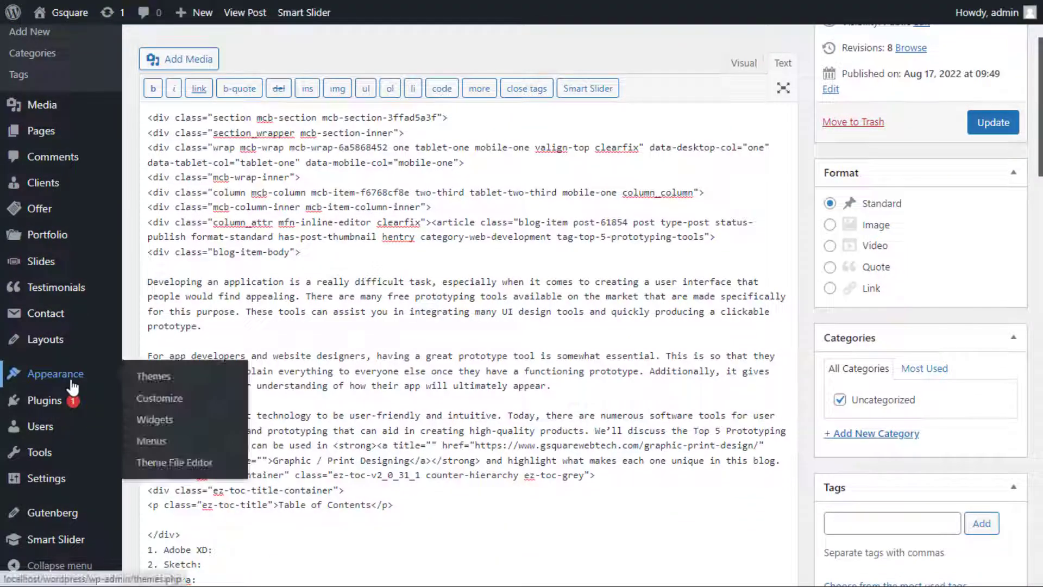
# - Publish 'html { scroll-behavior: smooth; }' in the Customizer's Additional CSS
pyautogui.click(159, 400)
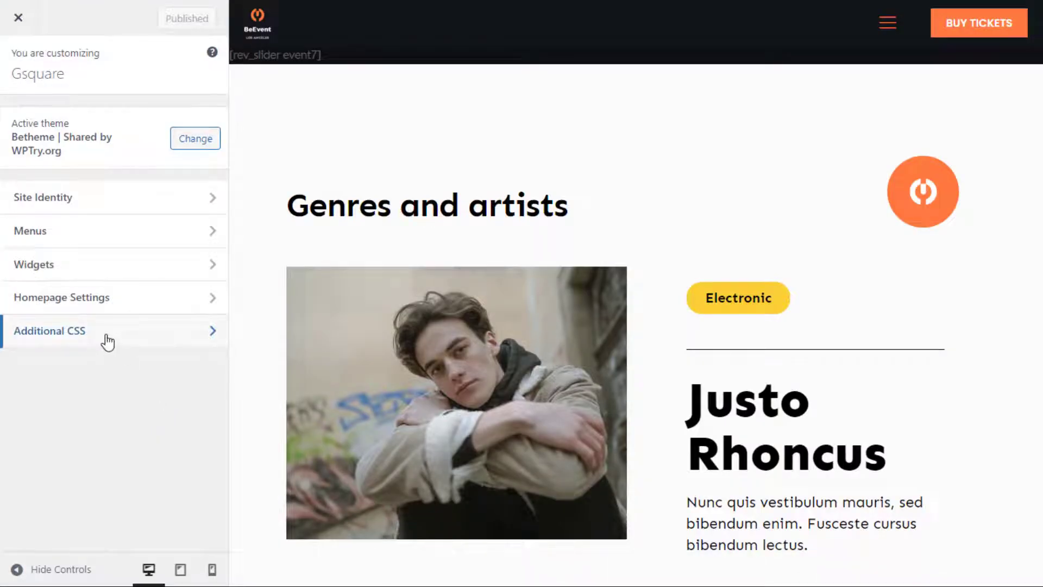
pyautogui.click(108, 341)
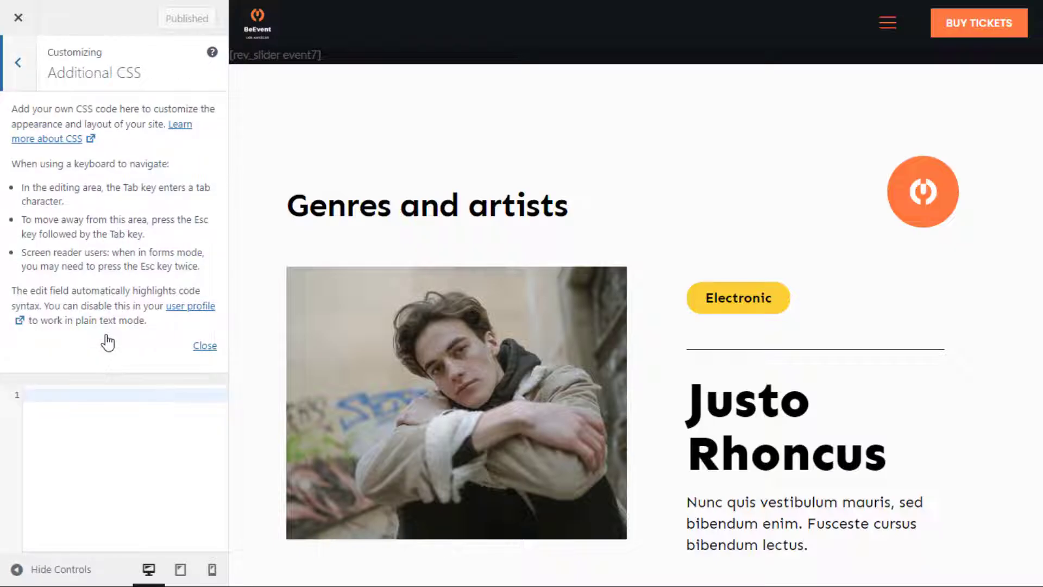
pyautogui.scroll(-2, 107, 342)
pyautogui.write('html {   scroll-behavior: smooth; }')
pyautogui.scroll(2, 107, 341)
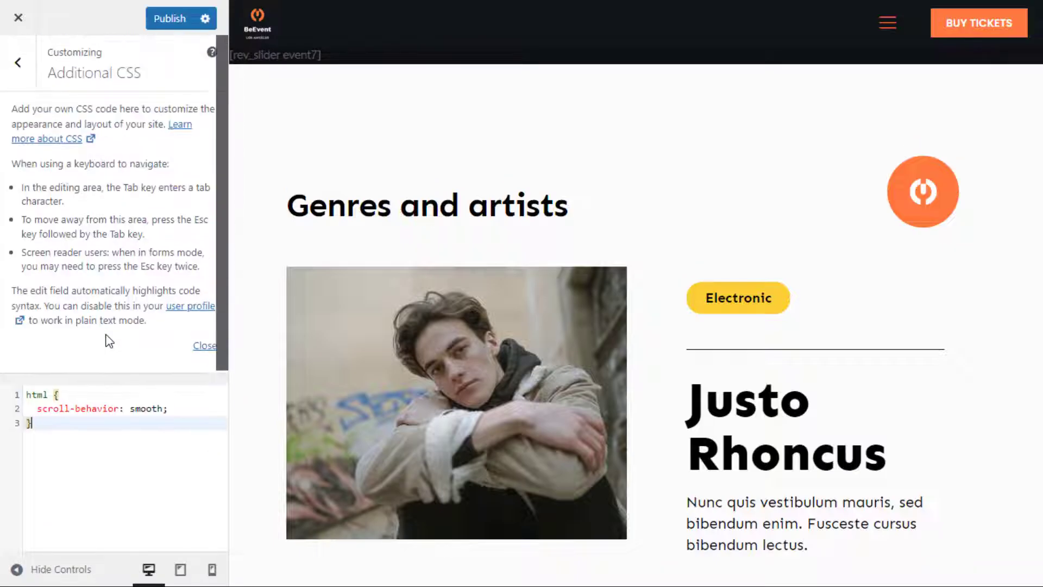
pyautogui.click(170, 20)
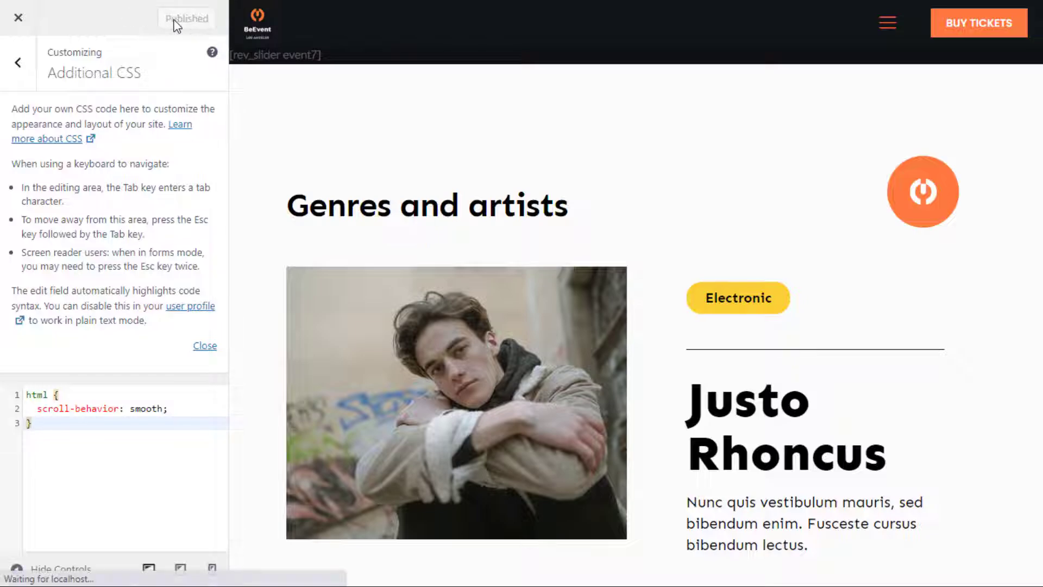
pyautogui.scroll(-5, 567, 359)
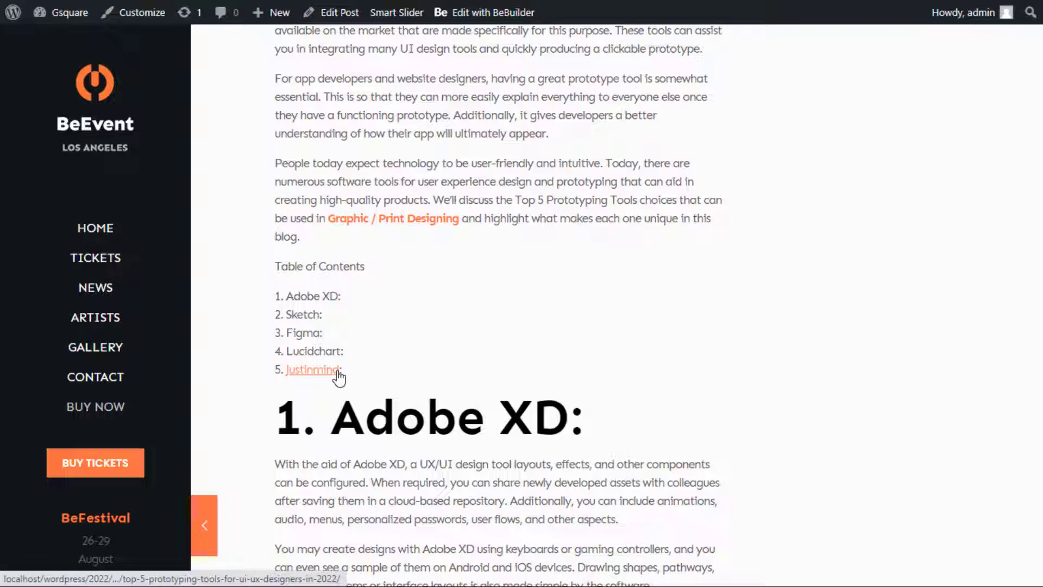
# - Follow the Justinmind contents link on the live post to check the smooth scroll
pyautogui.click(312, 369)
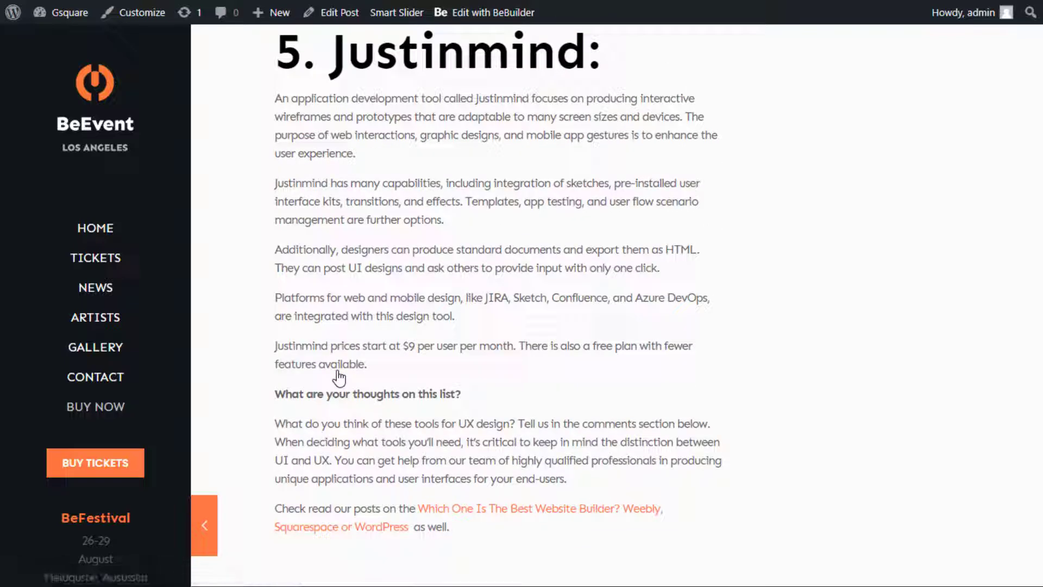